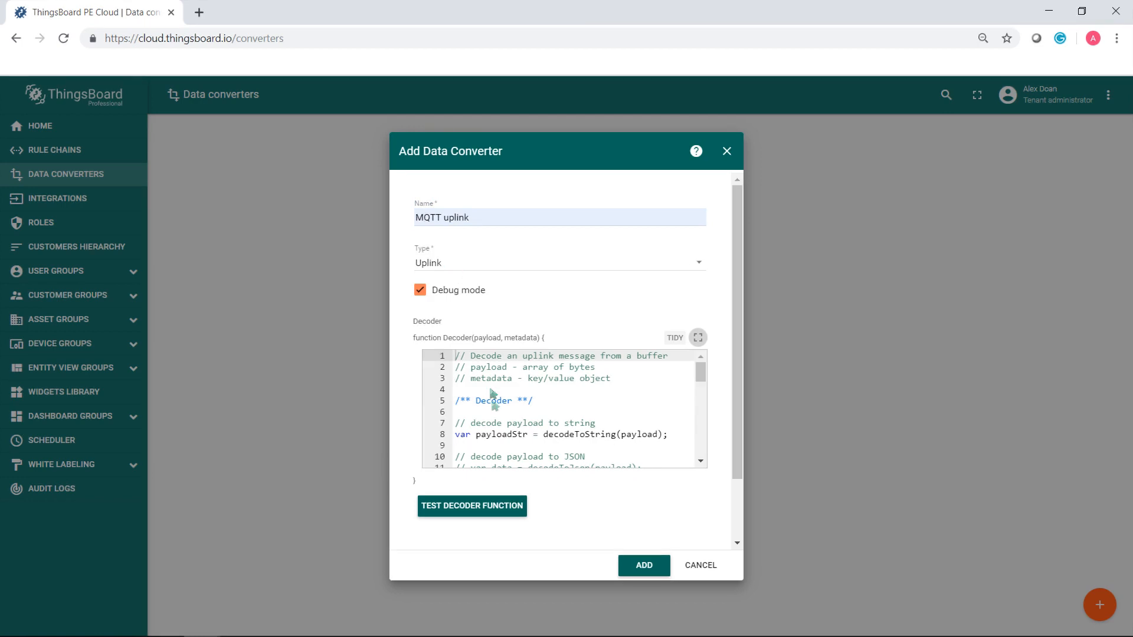
# Replace the default decoder code with the custom script that uses topic pattern 'tb/mqtt-integration-guide/sensors/(.+)/temperature' and device type 'sensor'
pyautogui.click(238, 636)
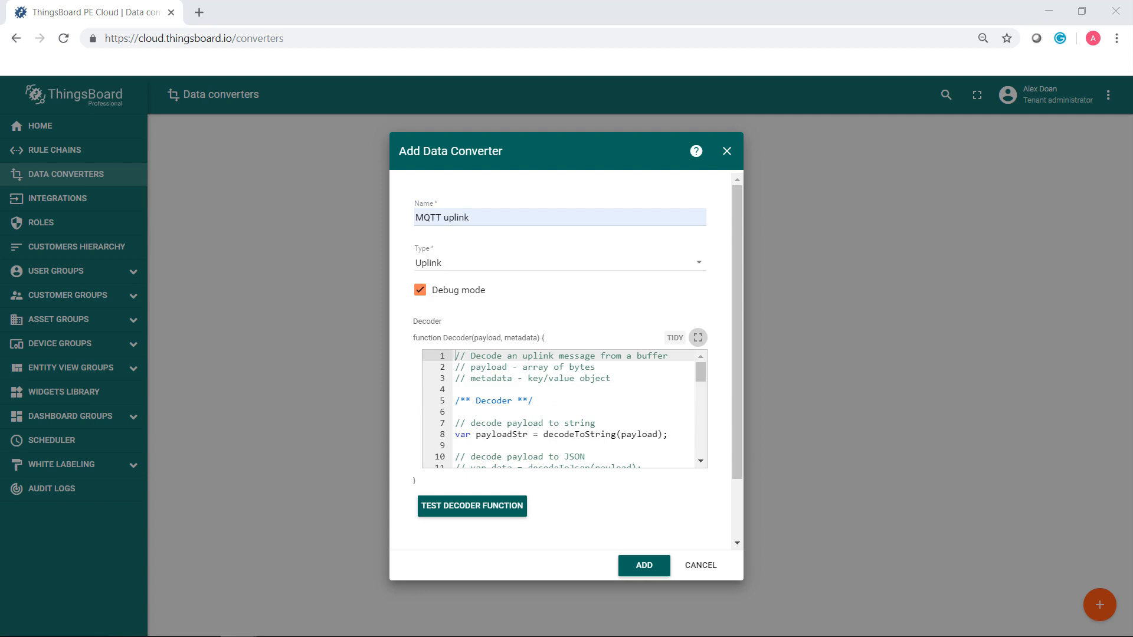
pyautogui.click(536, 408)
pyautogui.moveTo(459, 356); pyautogui.dragTo(590, 531)
pyautogui.click(502, 459)
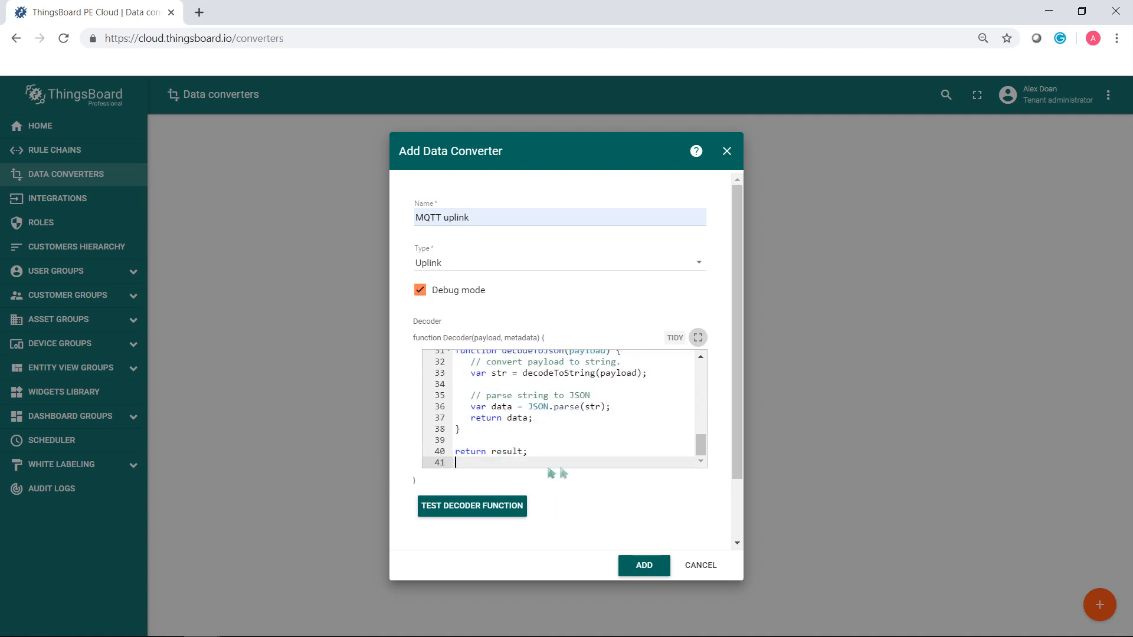
# Examine the decoder script in full screen, highlighting its attributes and telemetry blocks, and return to the converter form
pyautogui.click(698, 337)
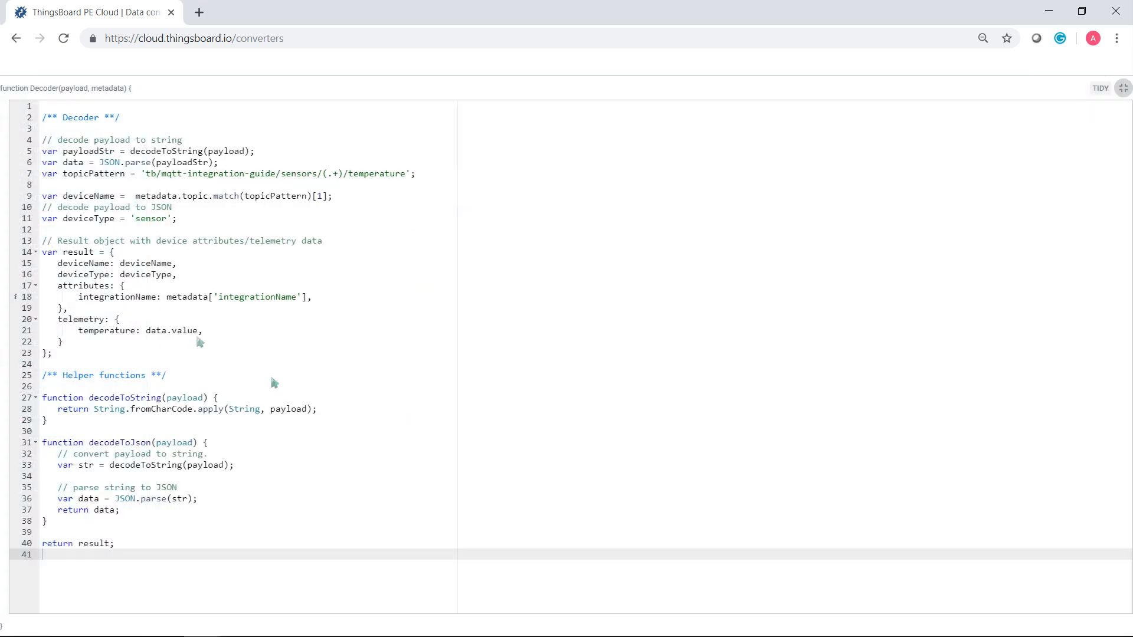
pyautogui.click(108, 299)
pyautogui.moveTo(57, 287); pyautogui.dragTo(209, 329)
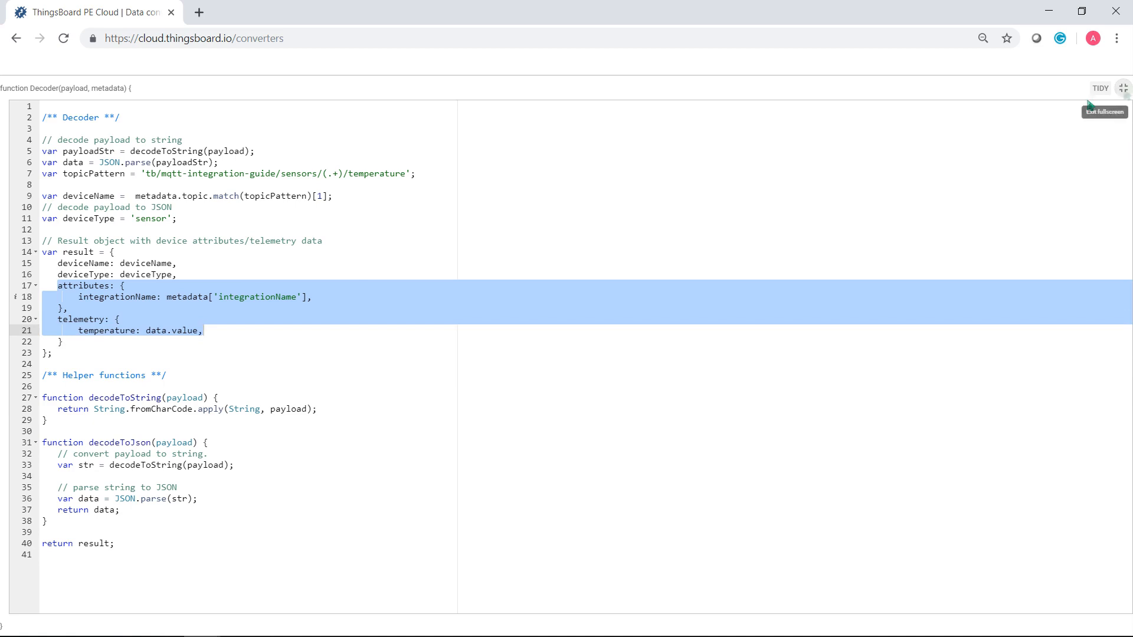
pyautogui.click(1122, 93)
# In the decoder function test, add metadata key topic with value tb/mqtt-integration-guide/sensors/Sensor-1/temperature
pyautogui.click(495, 508)
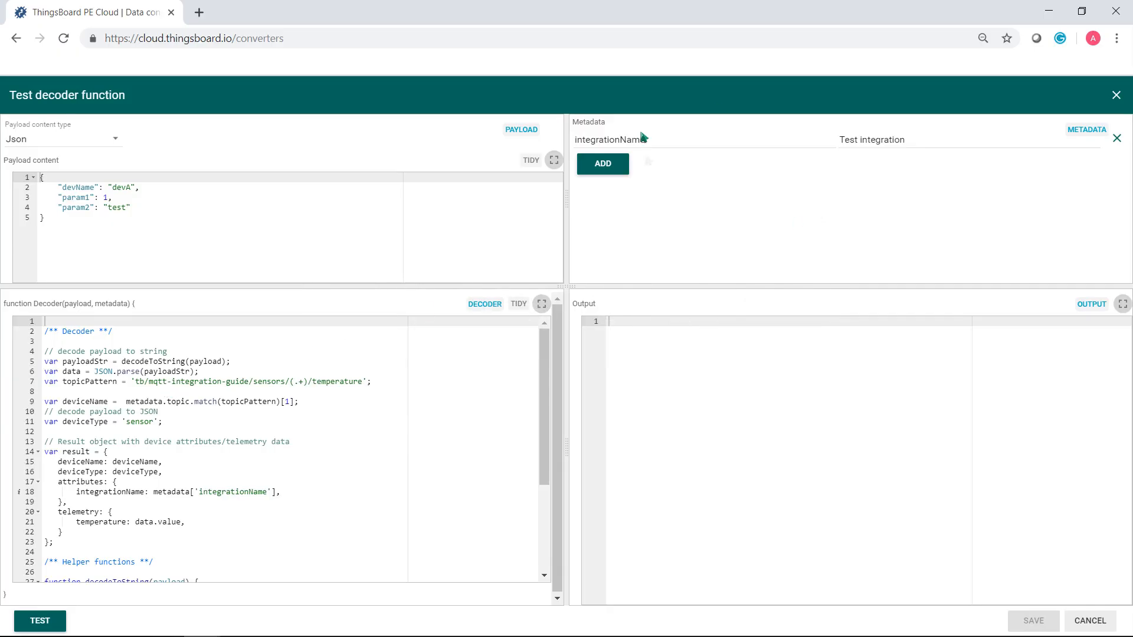
pyautogui.click(603, 164)
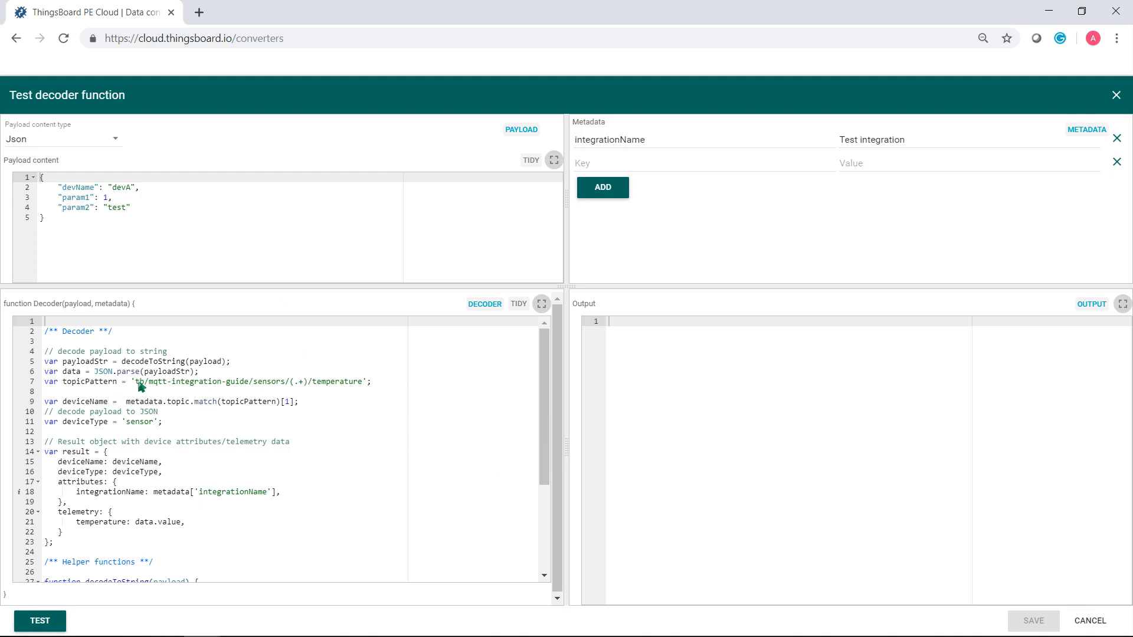
pyautogui.moveTo(141, 386); pyautogui.dragTo(363, 383)
pyautogui.hotkey('ctrl', 'c')
pyautogui.click(655, 166)
pyautogui.write('topic')
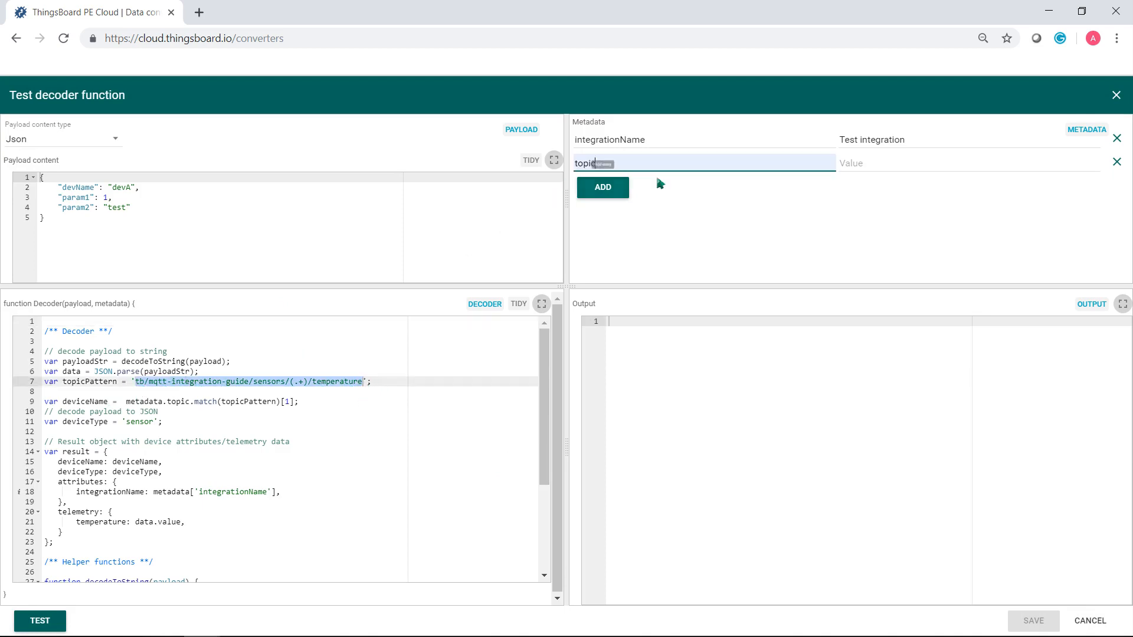
pyautogui.click(859, 165)
pyautogui.hotkey('ctrl', 'v')
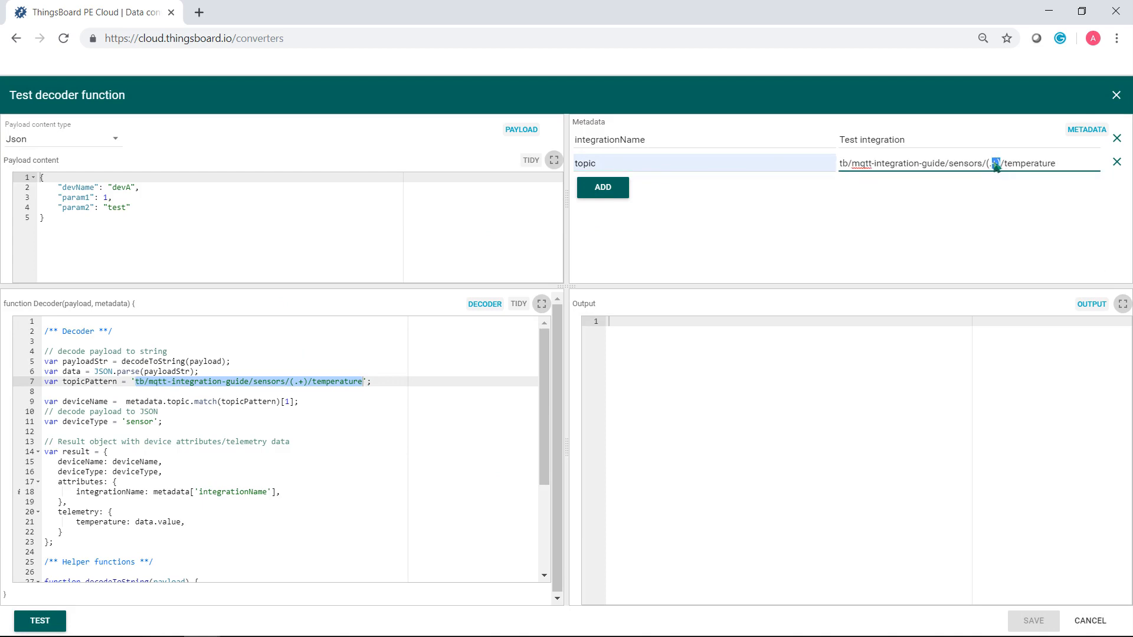
pyautogui.write('Sensor-1')
# Run the decoder test and add the MQTT uplink converter
pyautogui.click(40, 621)
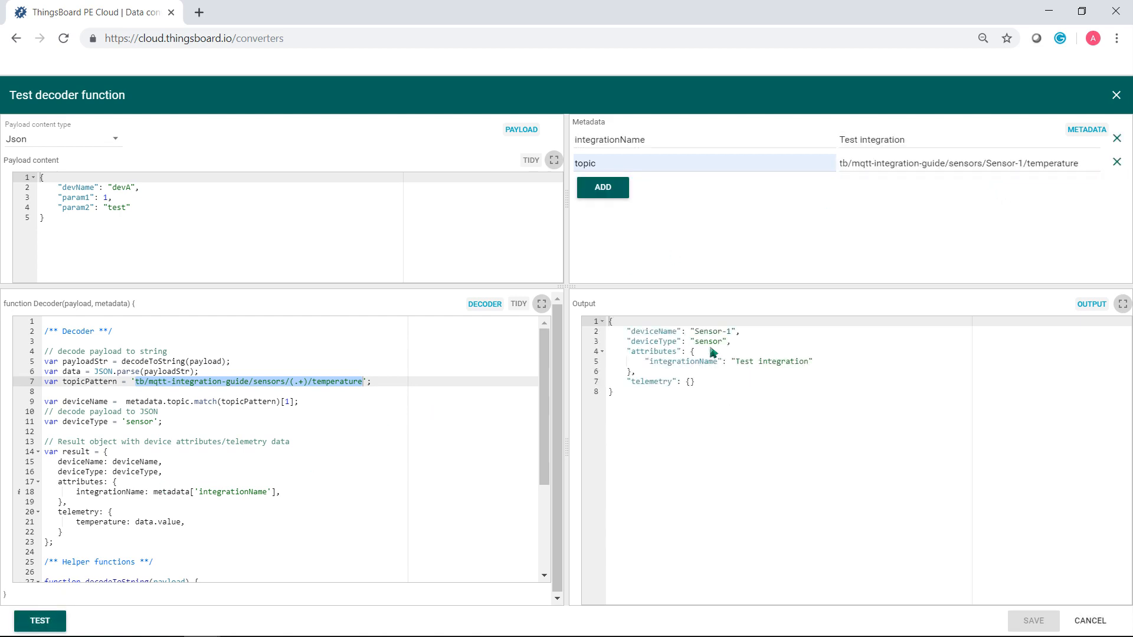
pyautogui.click(364, 383)
pyautogui.click(1034, 620)
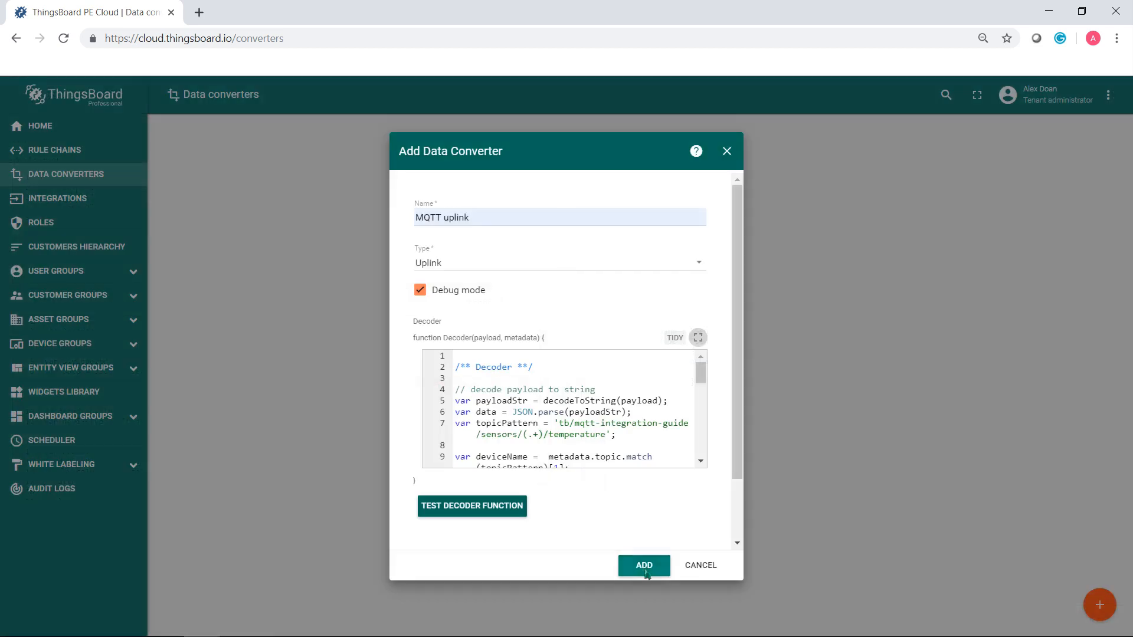
pyautogui.click(645, 564)
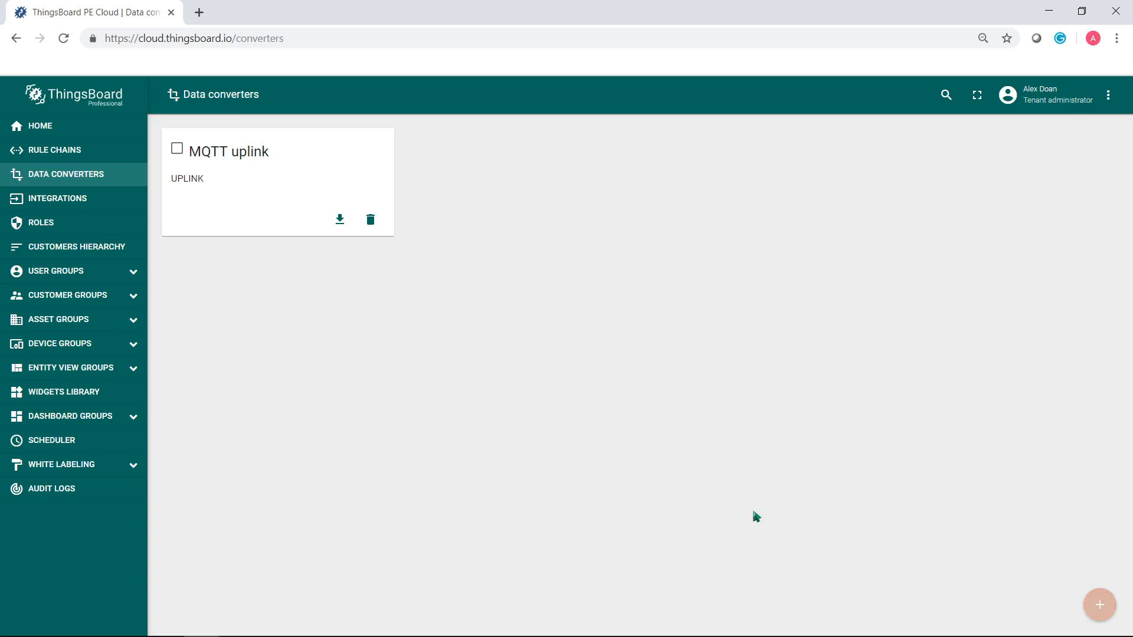
# Add a second data converter named MQTT downlink with type Downlink, debug mode enabled and the default encoder
pyautogui.moveTo(1100, 605)
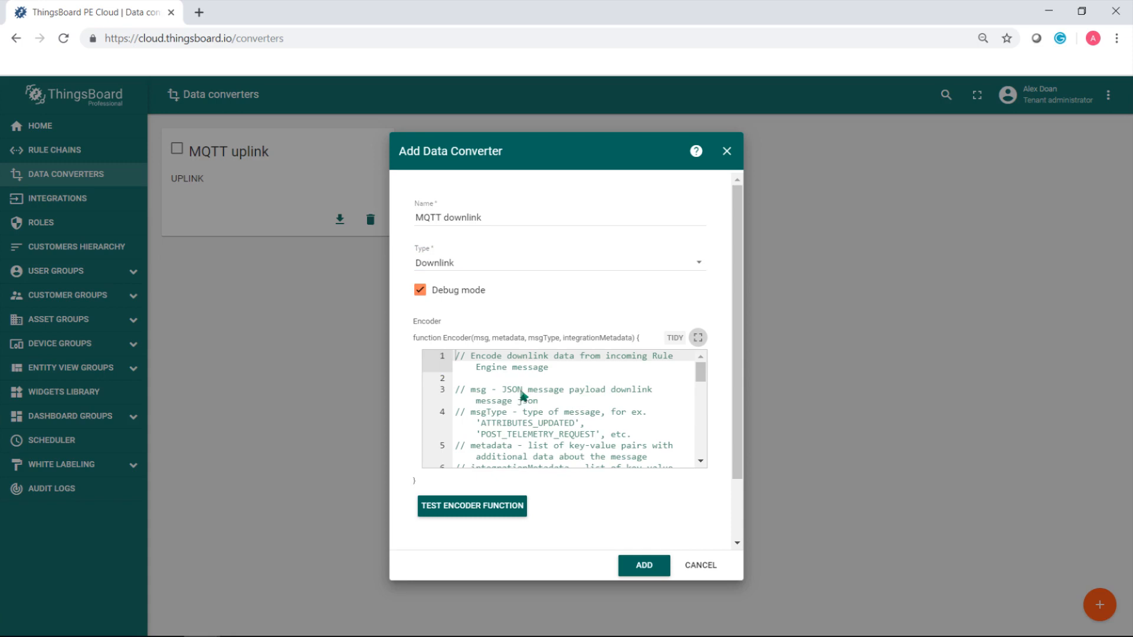
pyautogui.scroll(-3, 521, 395)
pyautogui.click(644, 565)
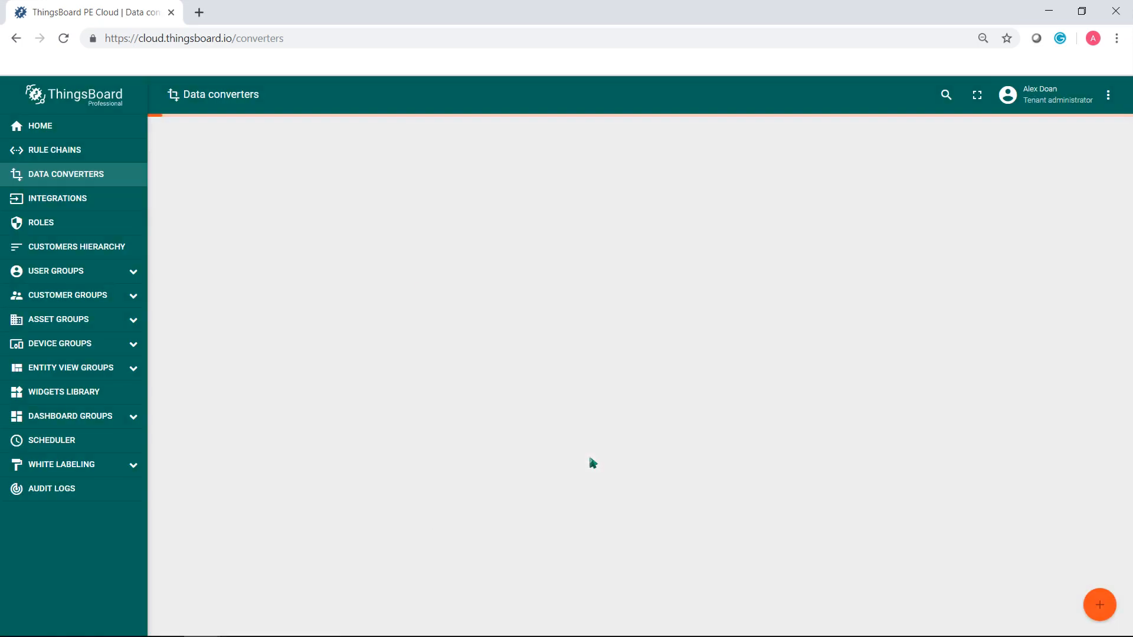
# Look at the MQTT uplink converter's details and close them
pyautogui.click(296, 170)
pyautogui.click(320, 179)
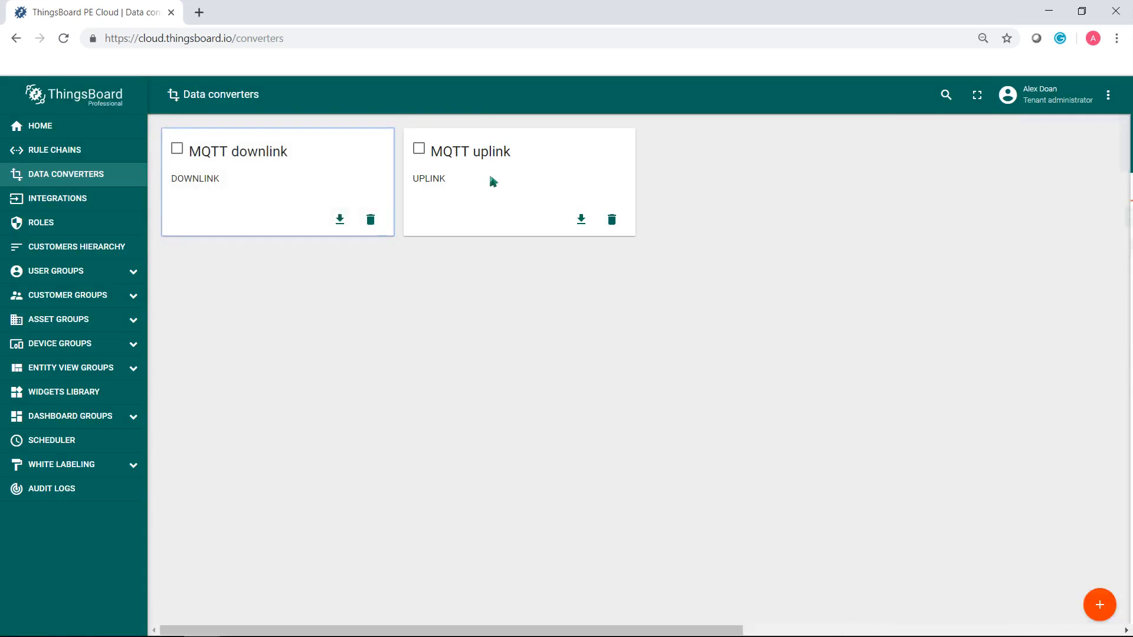
pyautogui.click(494, 182)
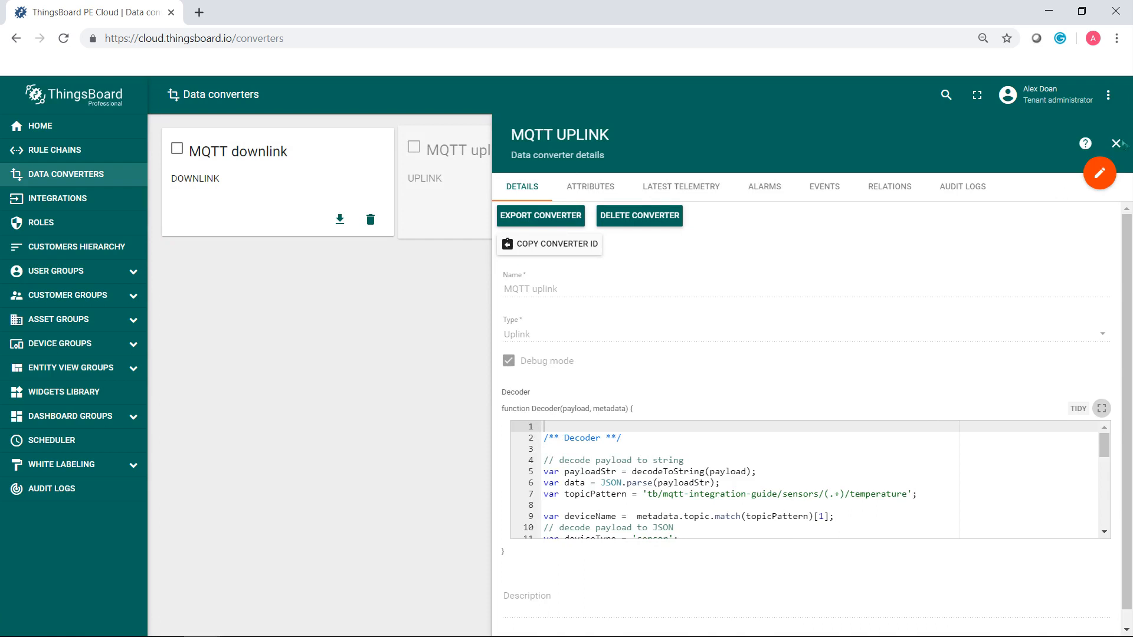
pyautogui.click(1116, 143)
# Start a new integration named MQTT integration guide with type MQTT and debug mode enabled
pyautogui.click(65, 199)
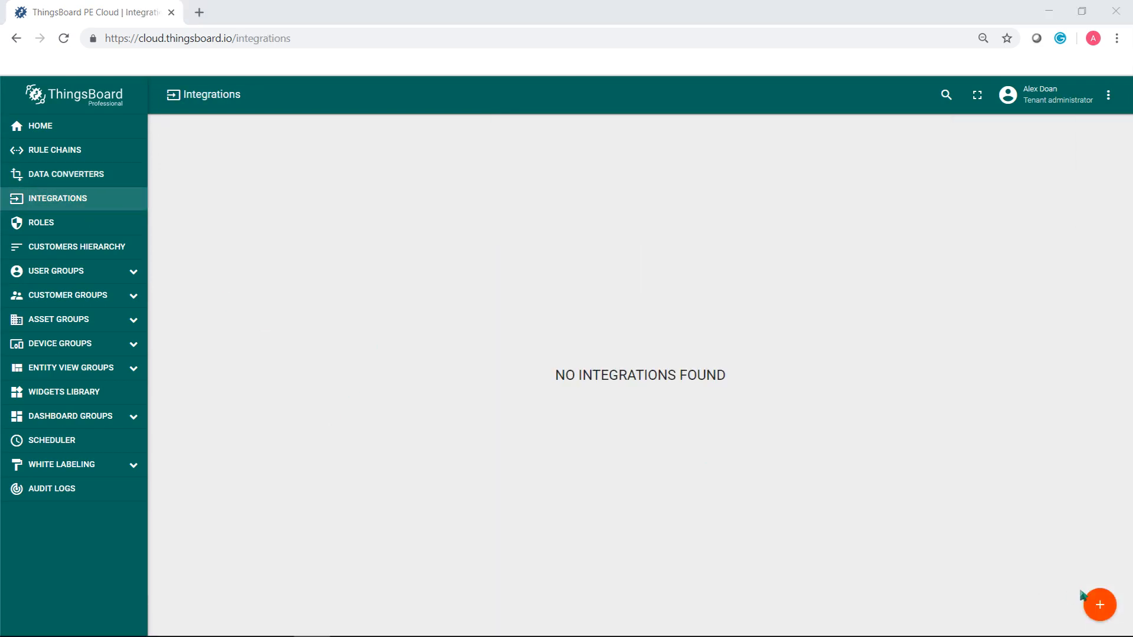
pyautogui.click(1089, 601)
pyautogui.write('MQTT integration guide')
pyautogui.click(429, 263)
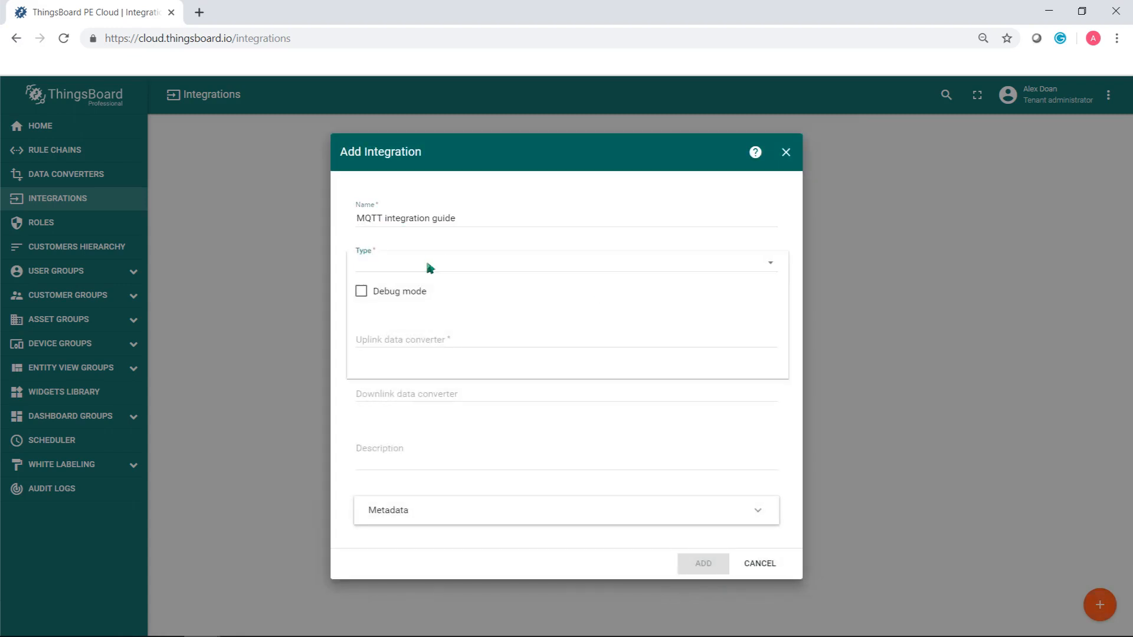
pyautogui.scroll(-3, 395, 325)
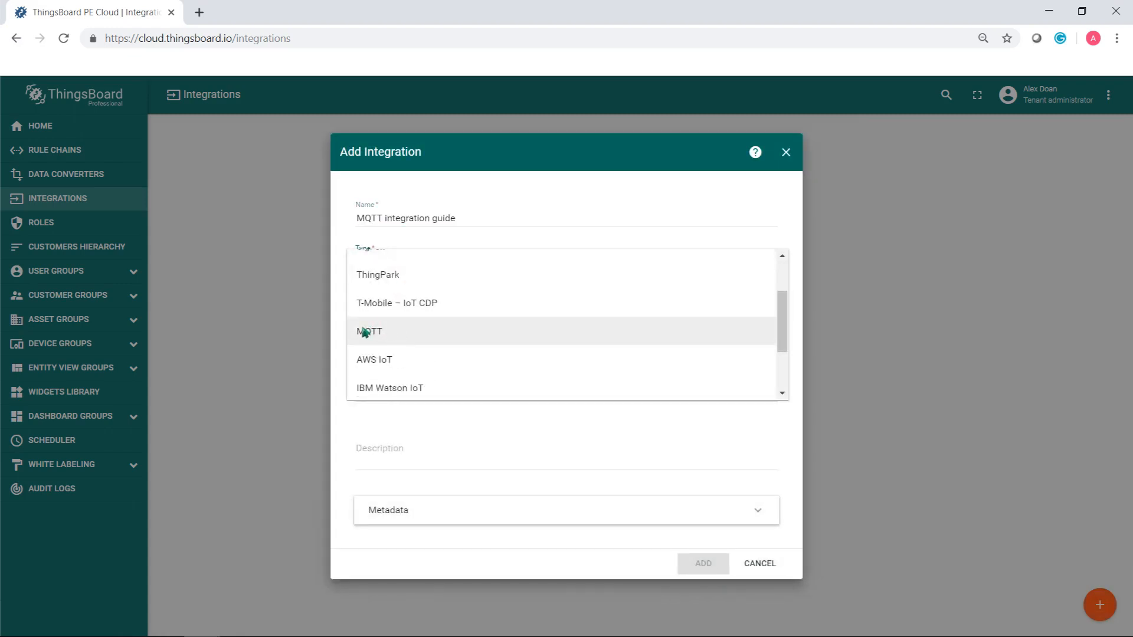
pyautogui.click(370, 331)
pyautogui.click(361, 290)
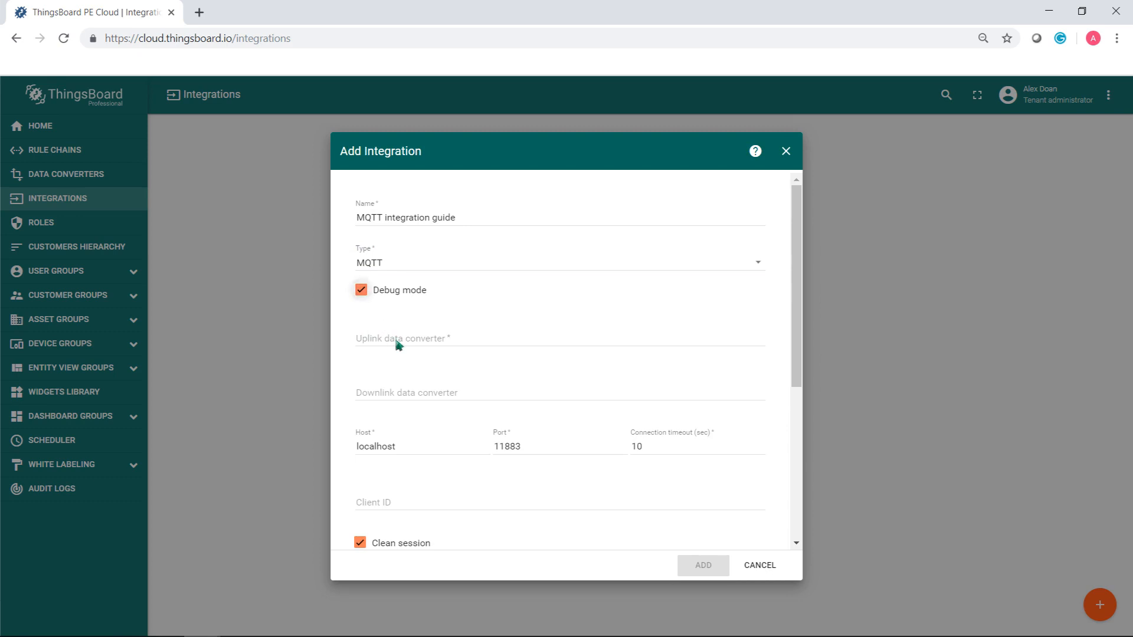
# Assign MQTT uplink as the integration's uplink data converter and MQTT downlink as its downlink data converter
pyautogui.click(394, 337)
pyautogui.click(407, 307)
pyautogui.click(408, 394)
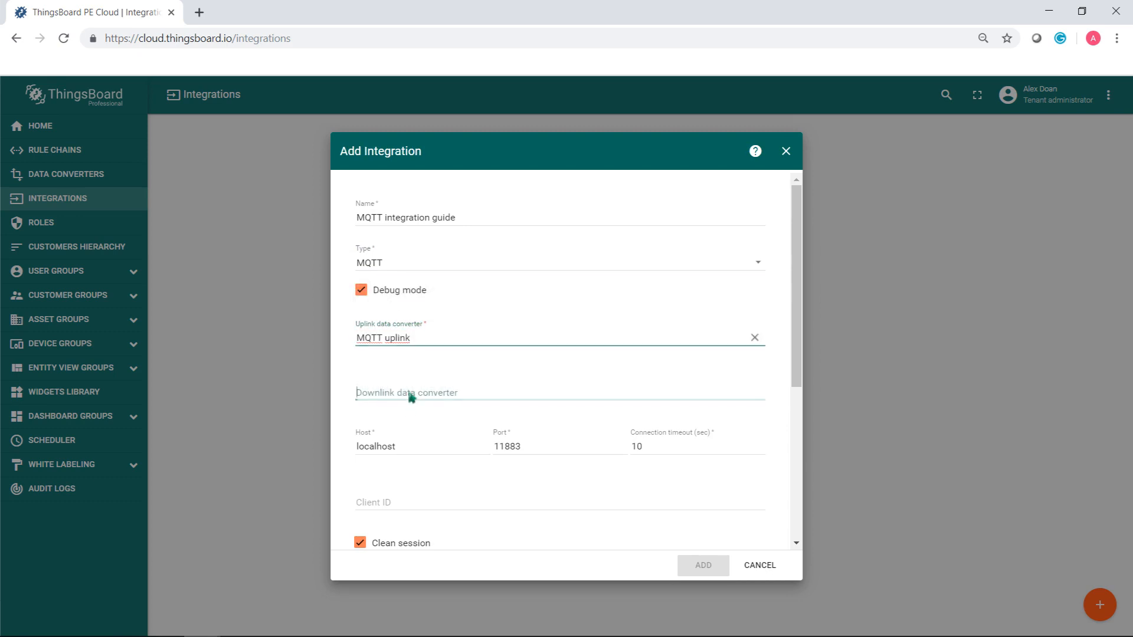
pyautogui.click(413, 358)
# Set the integration's host to broker.hivemq.com and its port to 1883
pyautogui.click(403, 445)
pyautogui.doubleClick(367, 448)
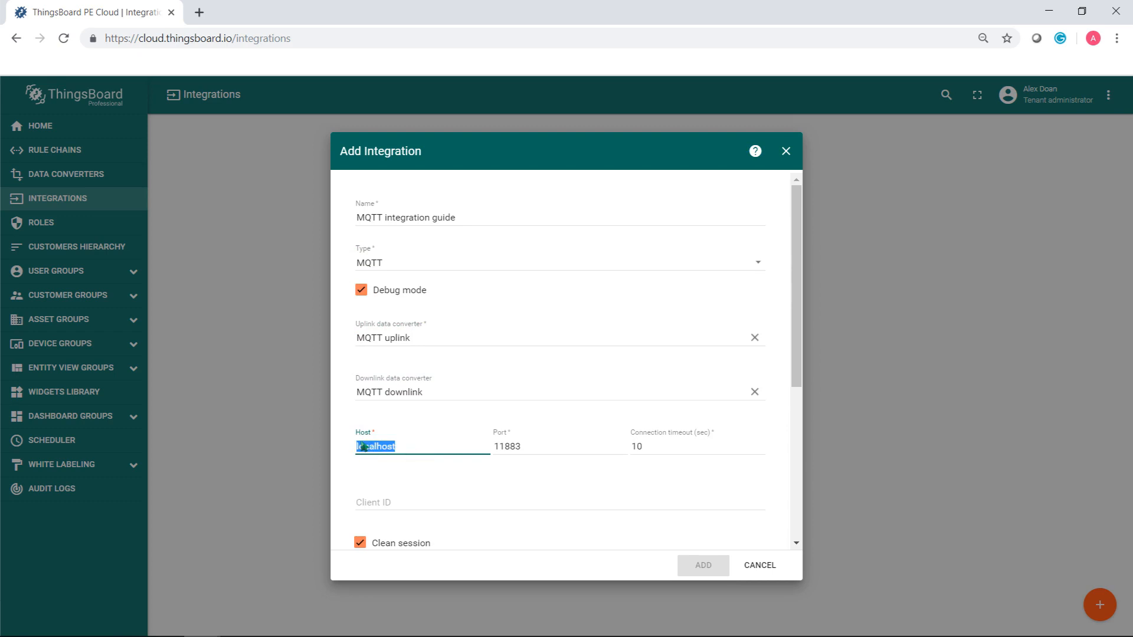
pyautogui.write('bro')
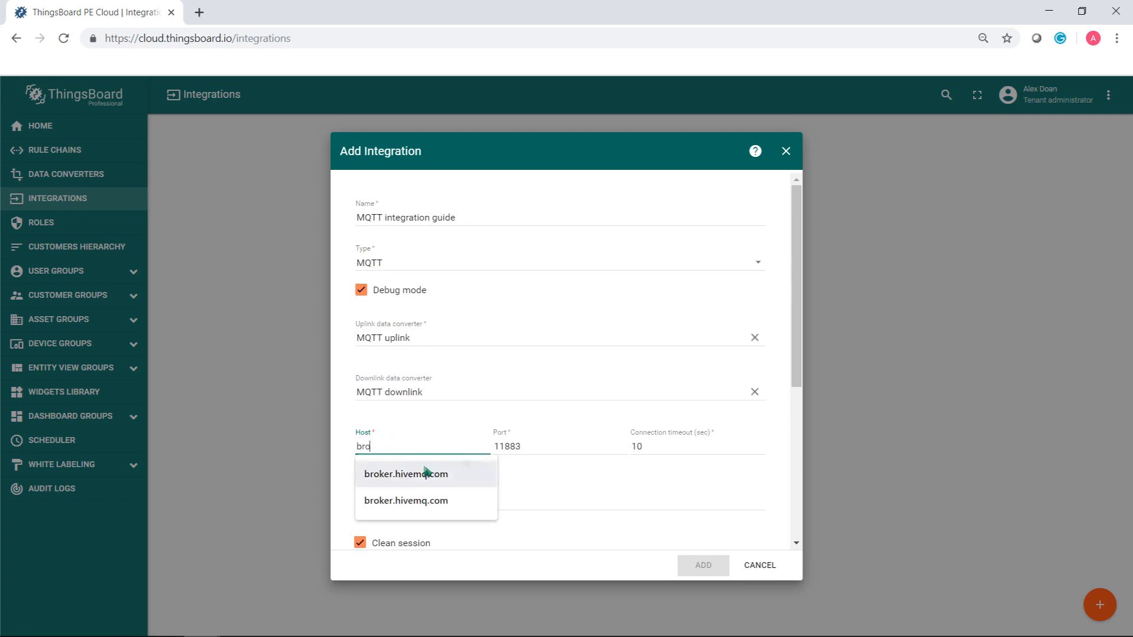
pyautogui.click(423, 472)
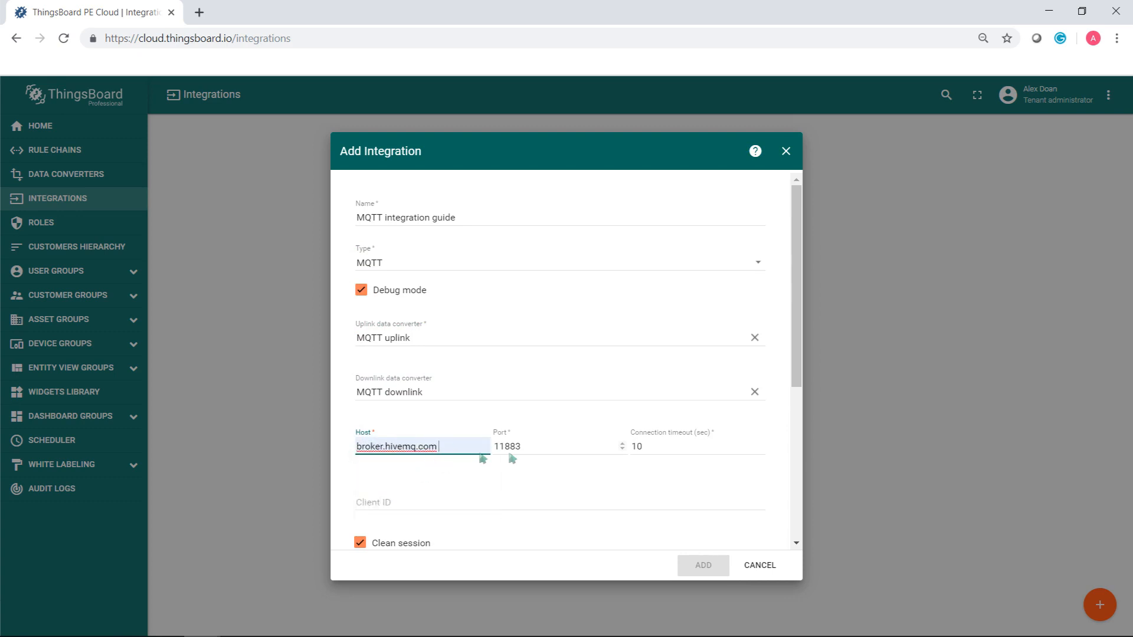
pyautogui.moveTo(506, 447); pyautogui.dragTo(475, 453)
pyautogui.write('1')
pyautogui.write('1879')
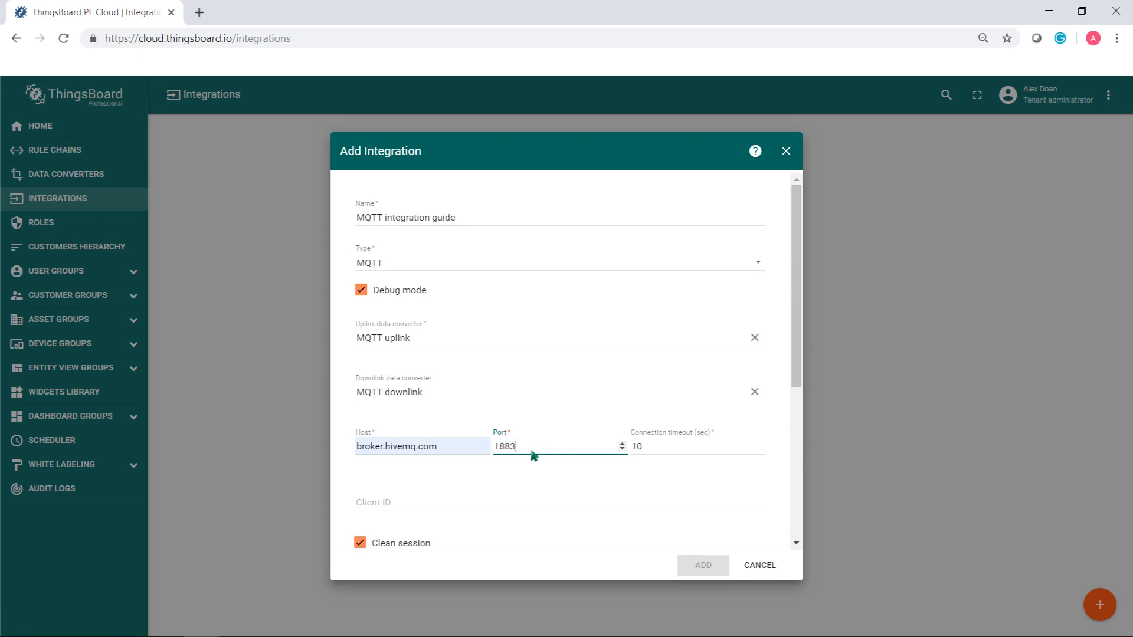
# Turn off Clean session and add the topic filter tb/mqtt-integration-guide/sensors/+/temperature with delivery At most once
pyautogui.scroll(-4, 521, 476)
pyautogui.click(361, 322)
pyautogui.click(397, 399)
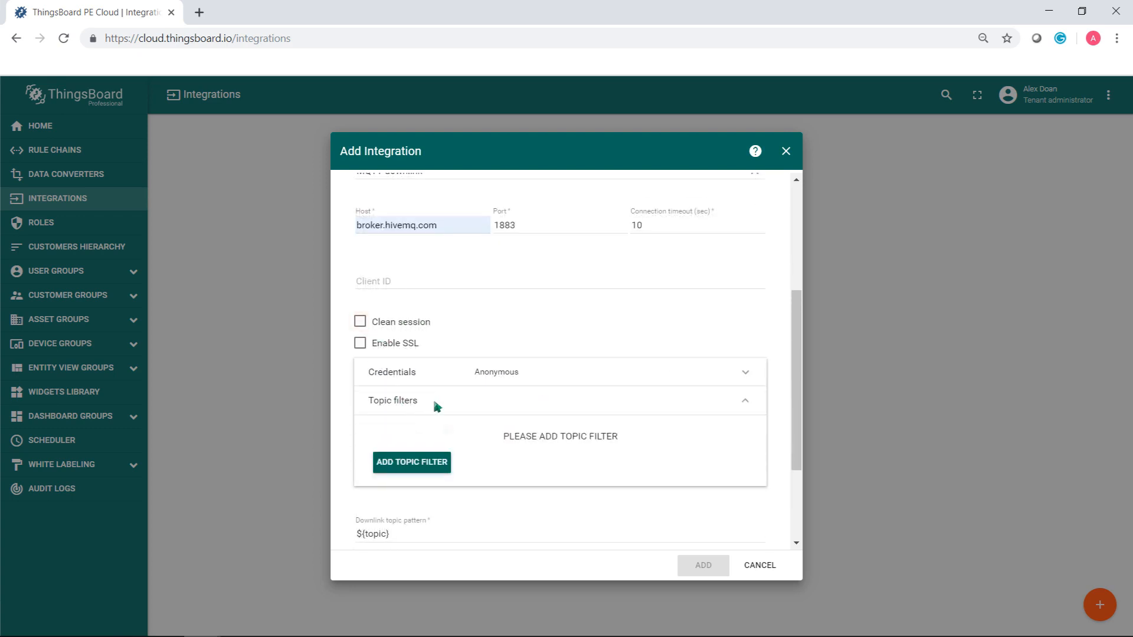
pyautogui.click(416, 463)
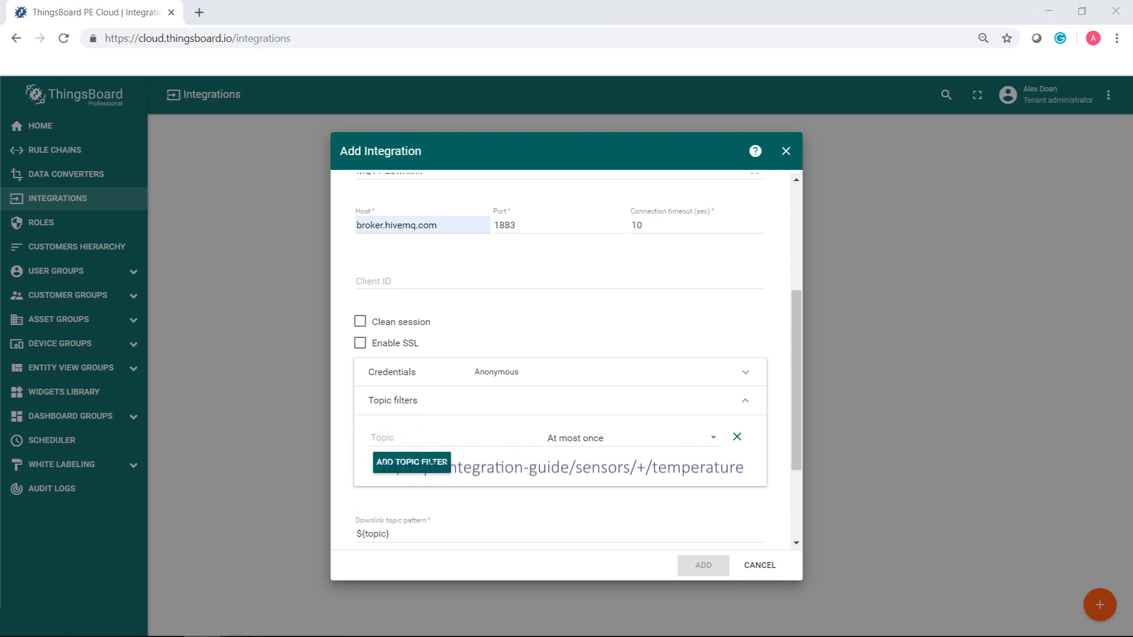
pyautogui.write('tb/mqtt-integration-guide/sensors/+/temperature')
pyautogui.click(605, 443)
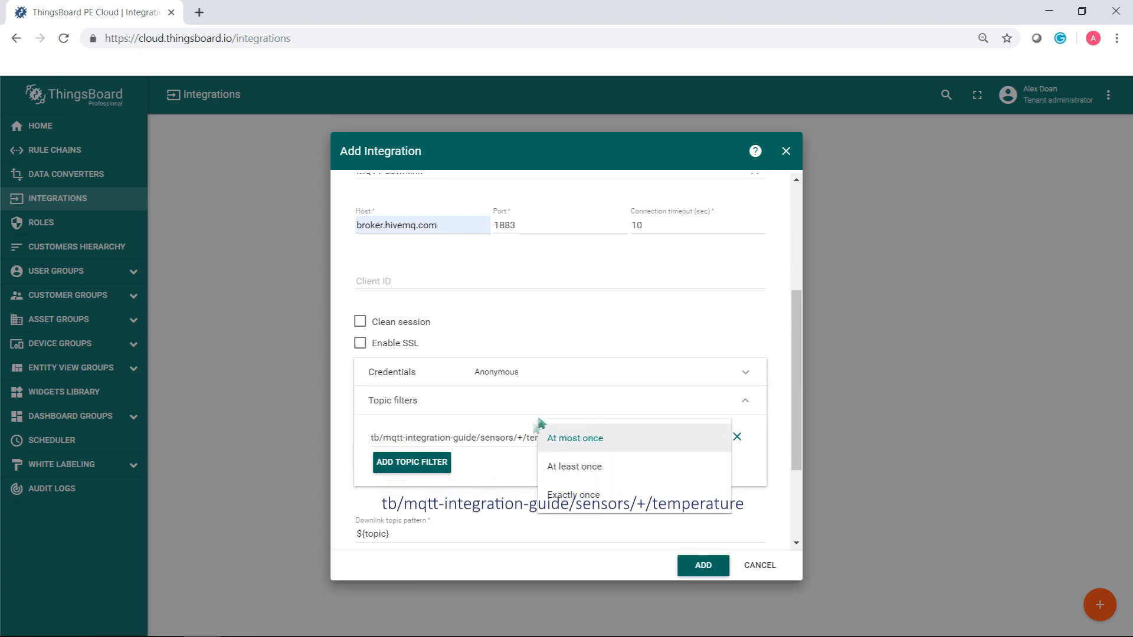
pyautogui.click(576, 441)
# Keep the downlink topic pattern ${topic} and add the integration
pyautogui.scroll(-2, 448, 487)
pyautogui.moveTo(437, 394); pyautogui.dragTo(332, 395)
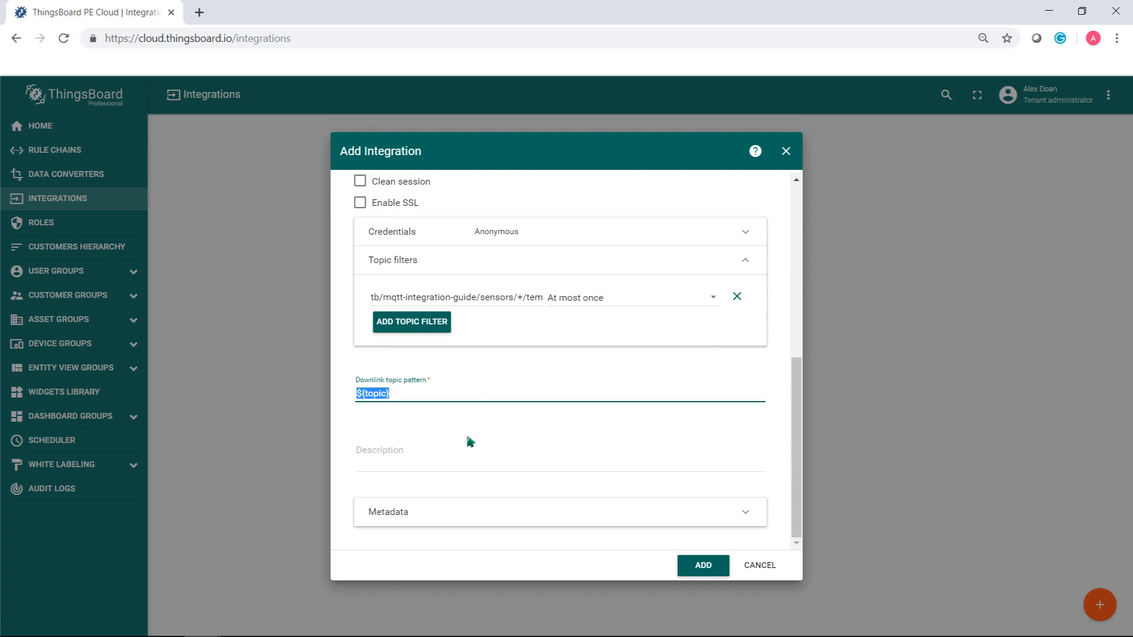
pyautogui.click(702, 565)
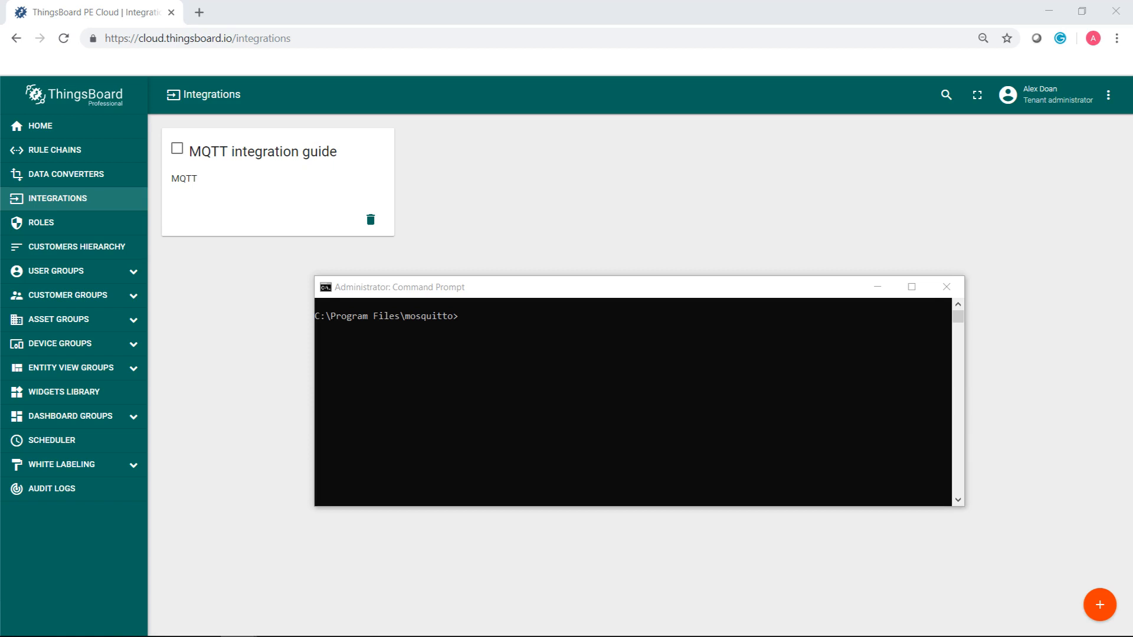
# In Command Prompt, run mosquitto_pub -h broker.hivemq.com -p 1883 -t "tb/mqtt-integration-guide/sensors/Sensor-1/temperature" -m "{\"value\":125}"
pyautogui.click(467, 325)
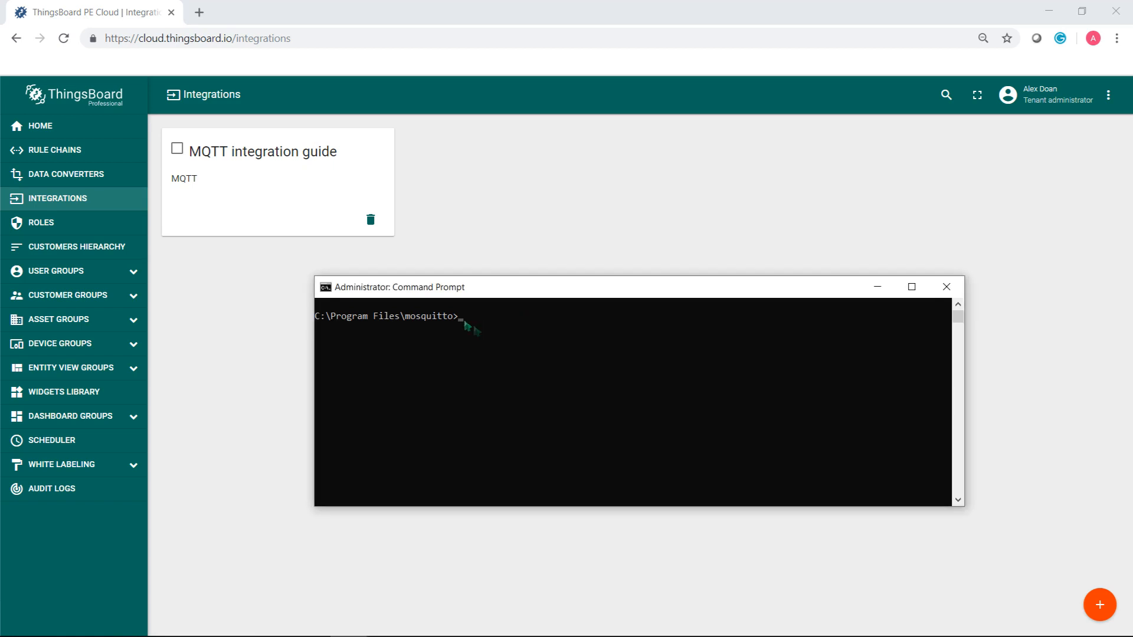
pyautogui.write('mosquitto_pub -h broker.hivemq.com -p 1883 -t "tb/mqtt-integration-guide/sensors/Sensor-1/temperature" -m "{\\"value\\":125}"')
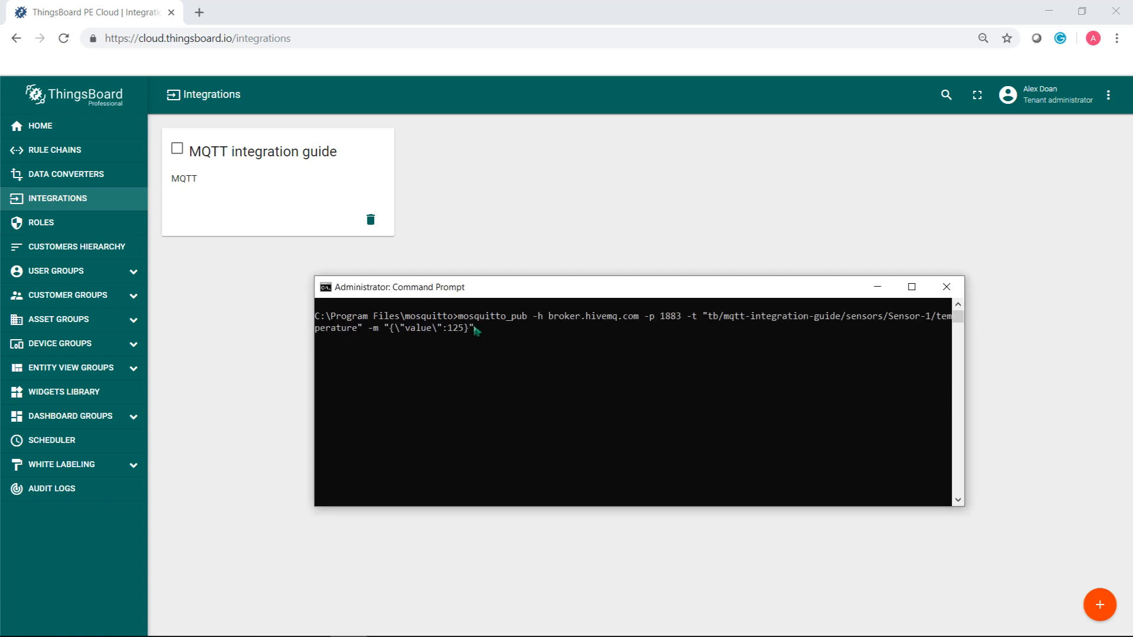
pyautogui.press('Return')
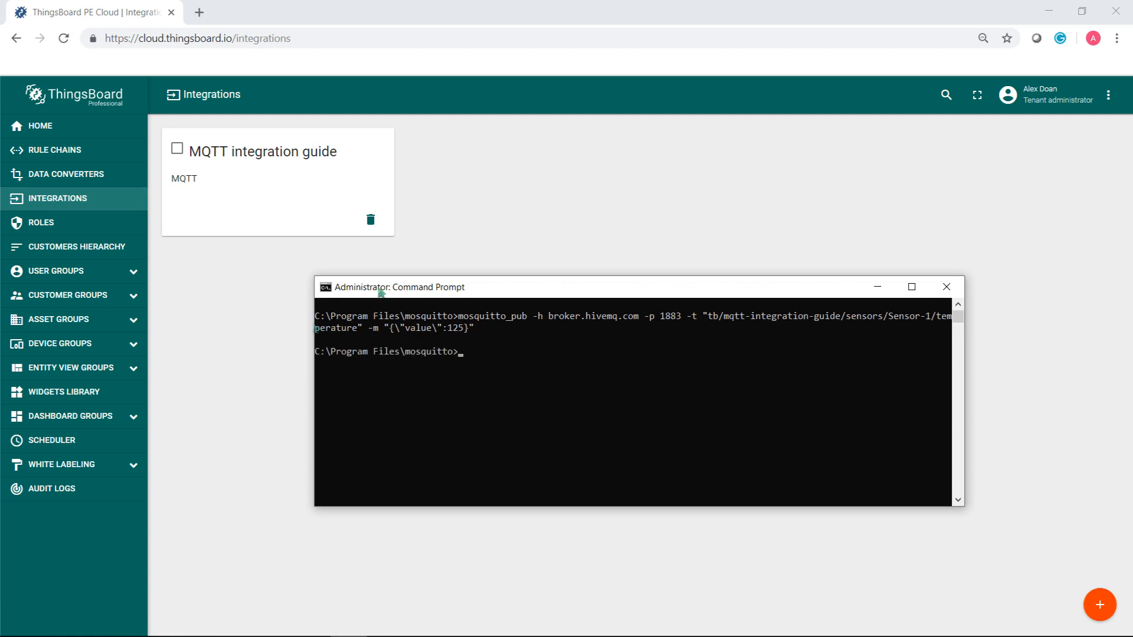
# Return to ThingsBoard and view the latest telemetry of device Sensor-1 in the All device group
pyautogui.click(82, 347)
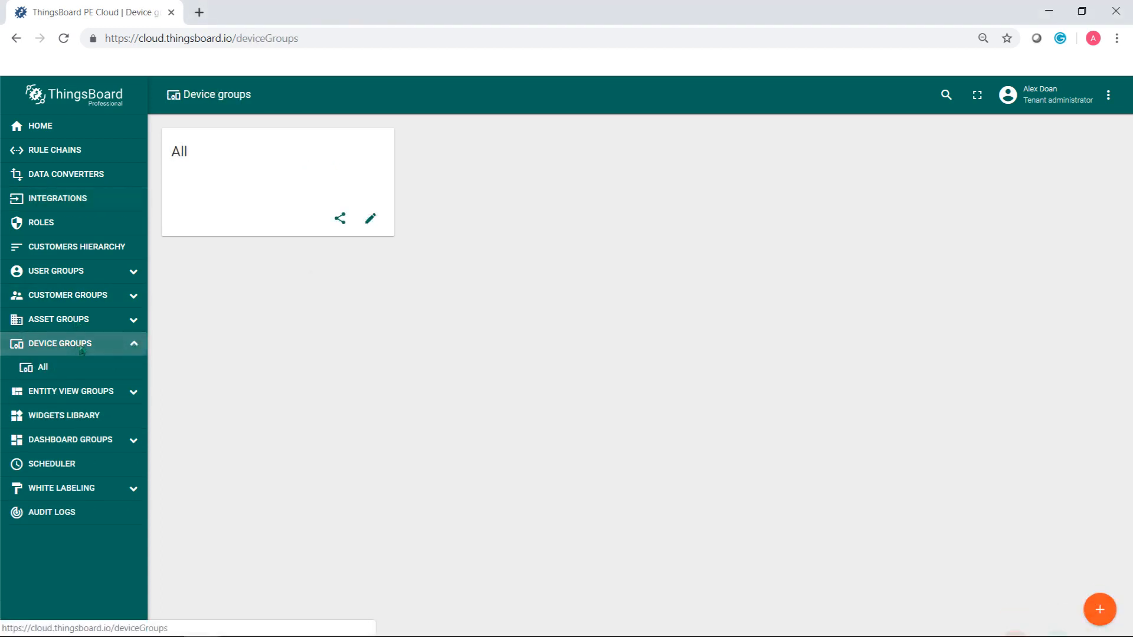
pyautogui.click(216, 203)
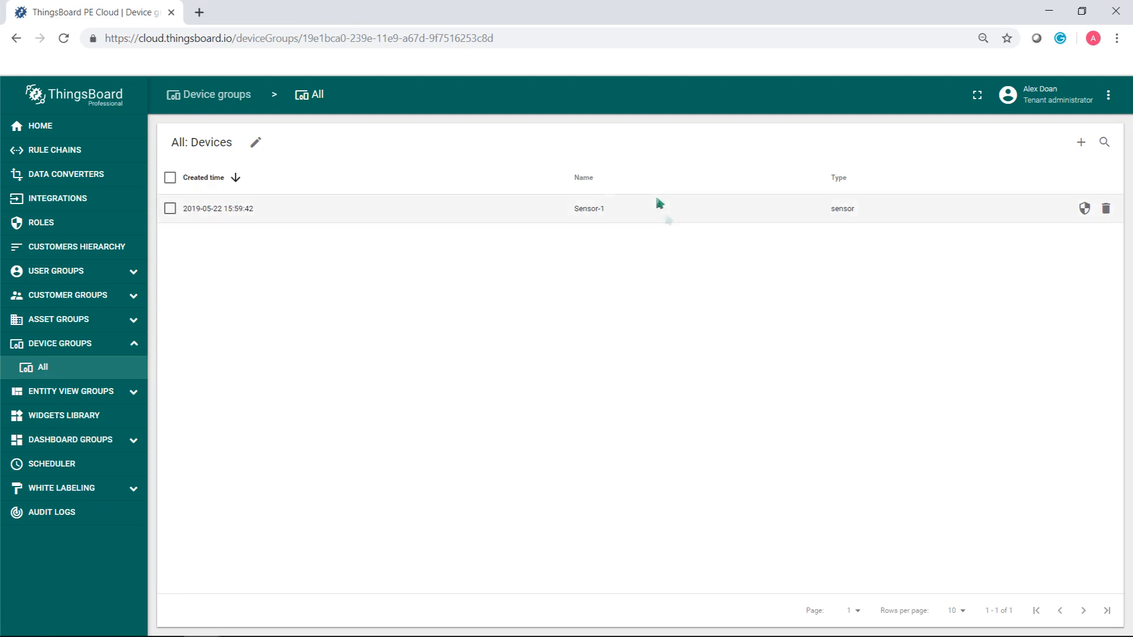
pyautogui.click(597, 213)
pyautogui.click(699, 189)
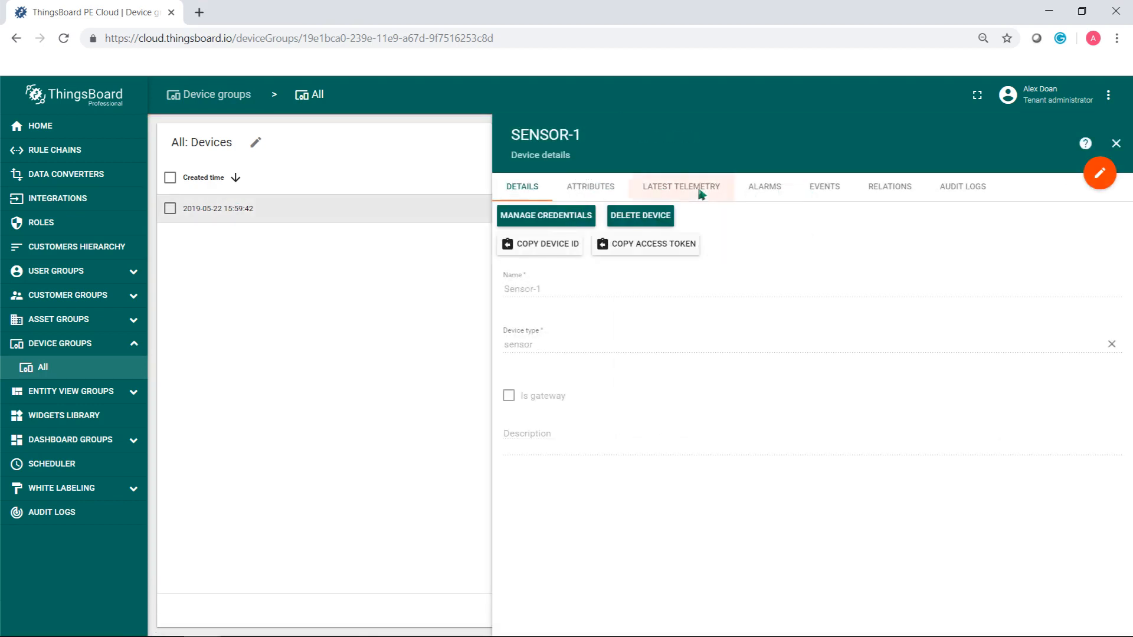
# Check the temperature value in Sensor-1's latest telemetry
pyautogui.moveTo(945, 318); pyautogui.dragTo(911, 317)
pyautogui.click(932, 318)
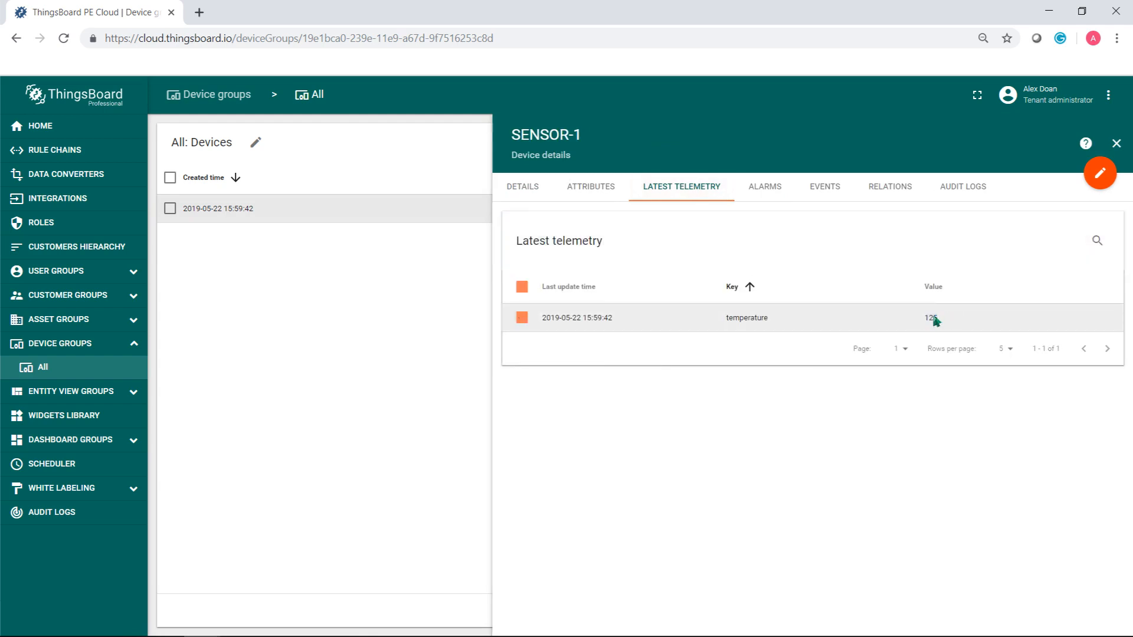
# Open the debug events of the MQTT integration guide integration and examine the topic and payload of the uplink message
pyautogui.click(66, 204)
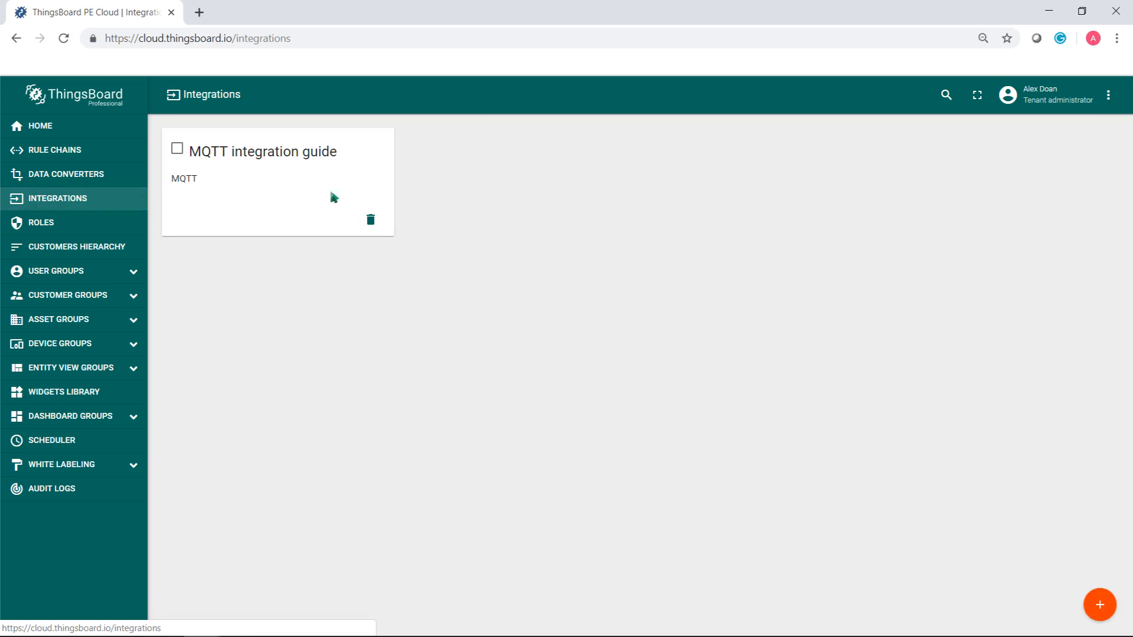
pyautogui.click(307, 176)
pyautogui.click(821, 195)
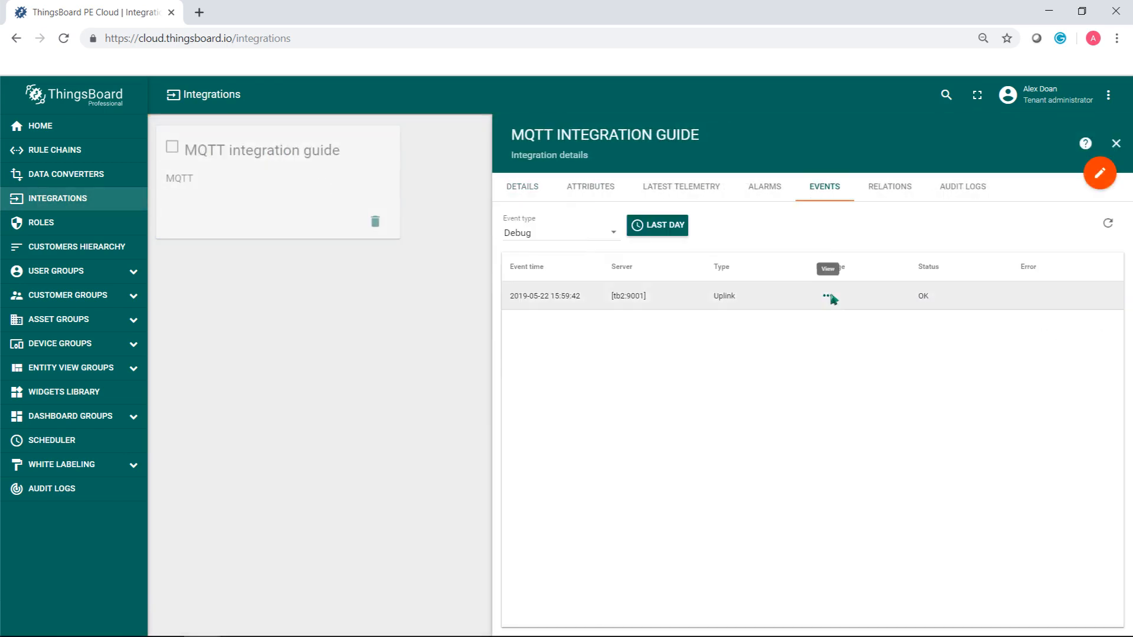
pyautogui.click(828, 296)
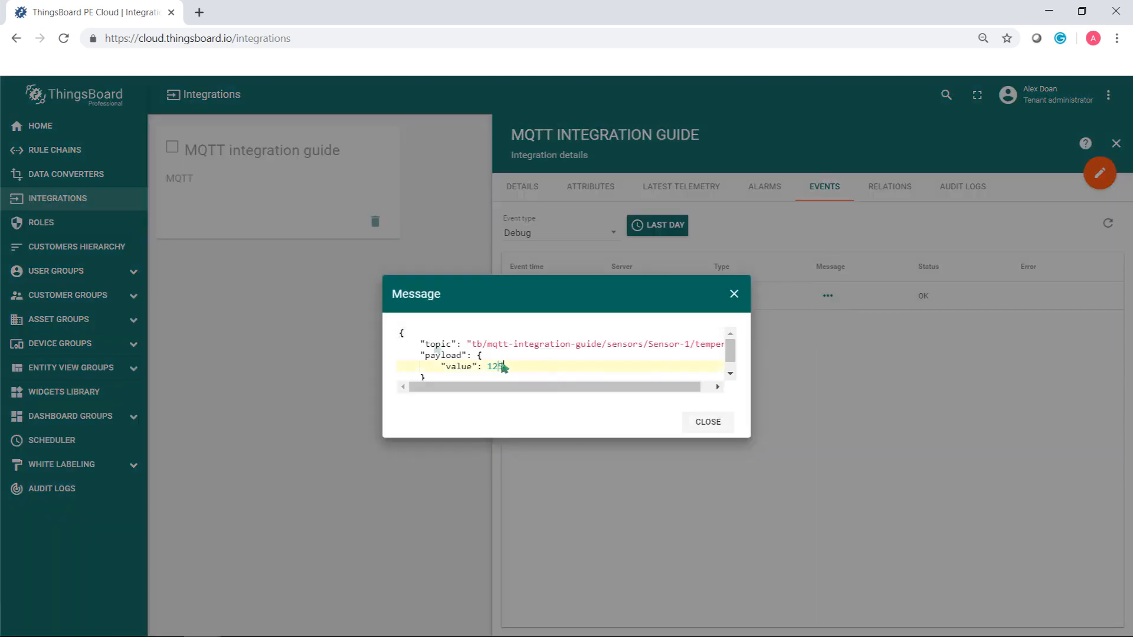
pyautogui.moveTo(498, 366); pyautogui.dragTo(430, 347)
pyautogui.click(519, 366)
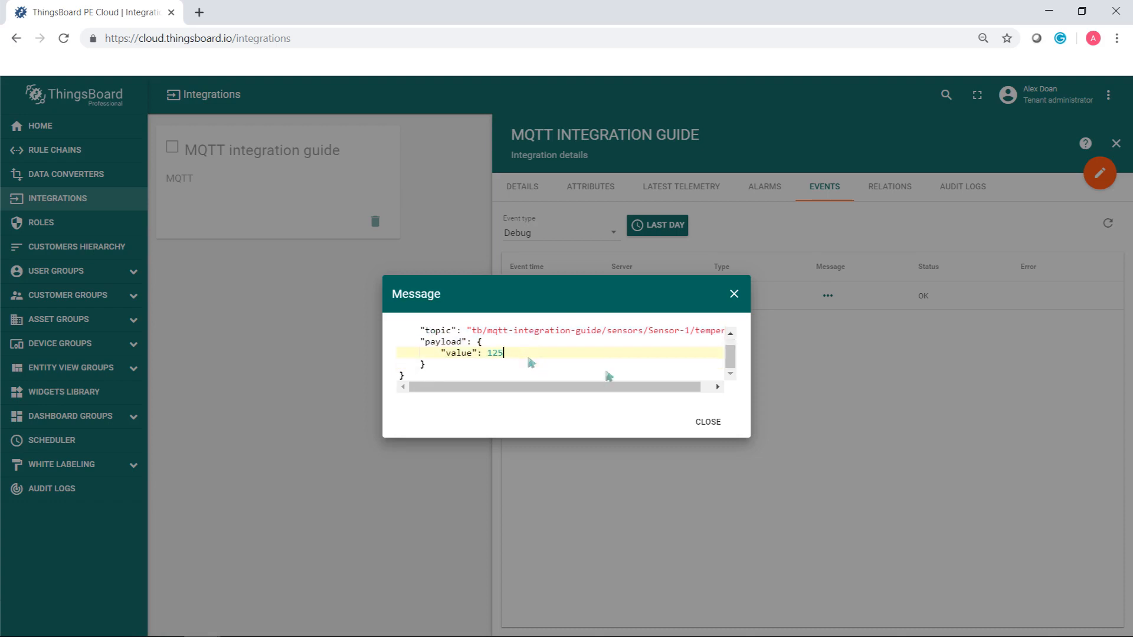
pyautogui.click(709, 421)
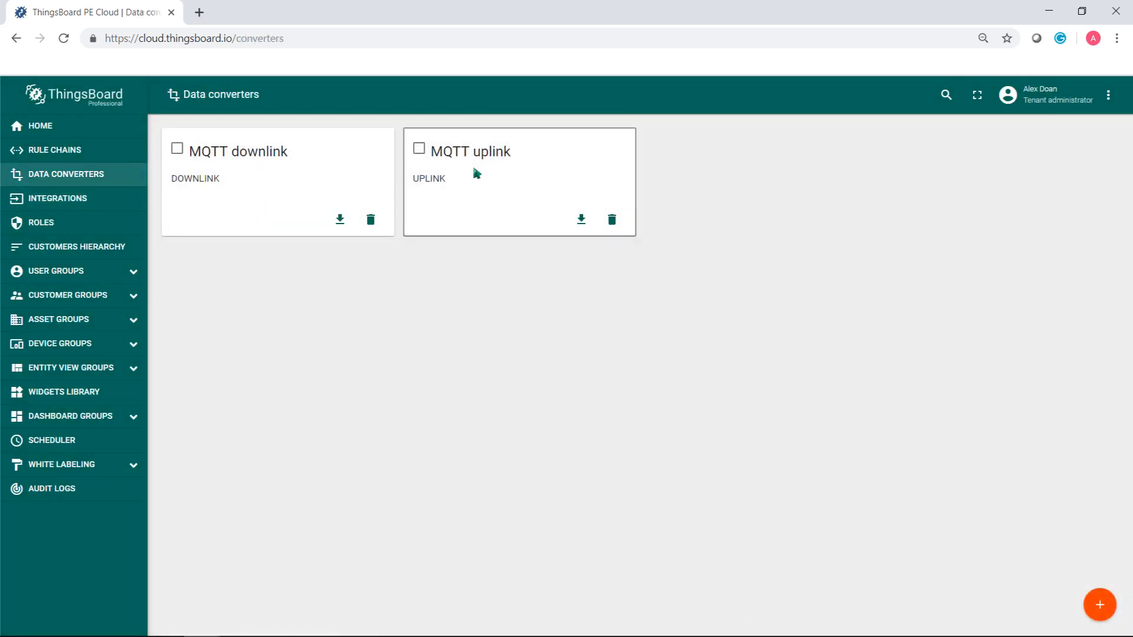
# Inspect the input, metadata and output of the uplink debug event in the MQTT uplink data converter
pyautogui.click(472, 168)
pyautogui.click(837, 189)
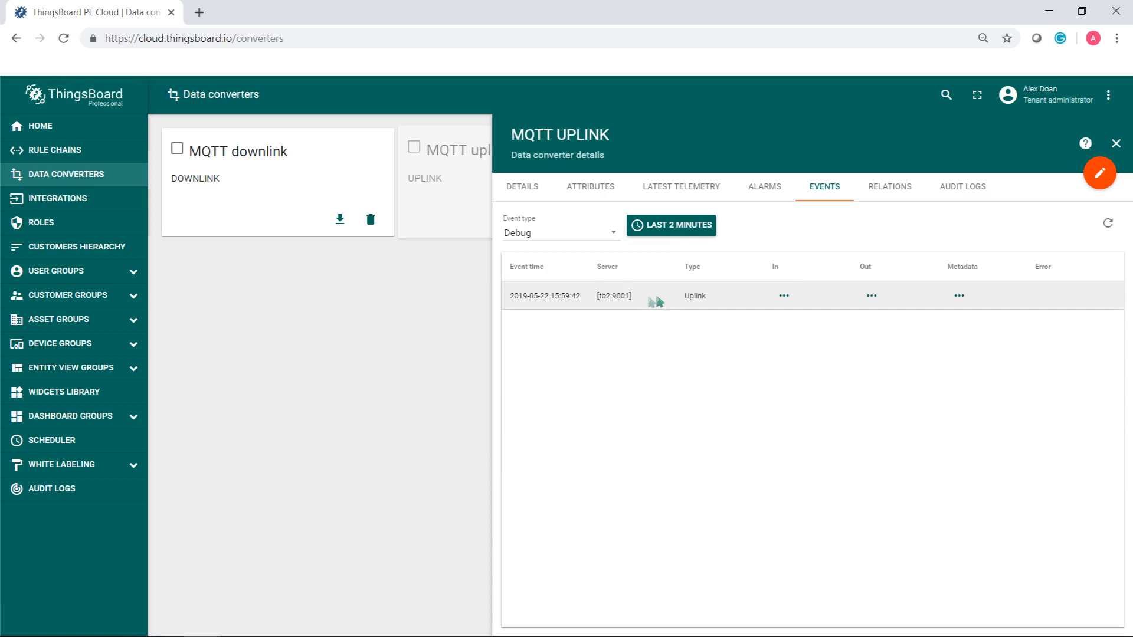
pyautogui.click(783, 296)
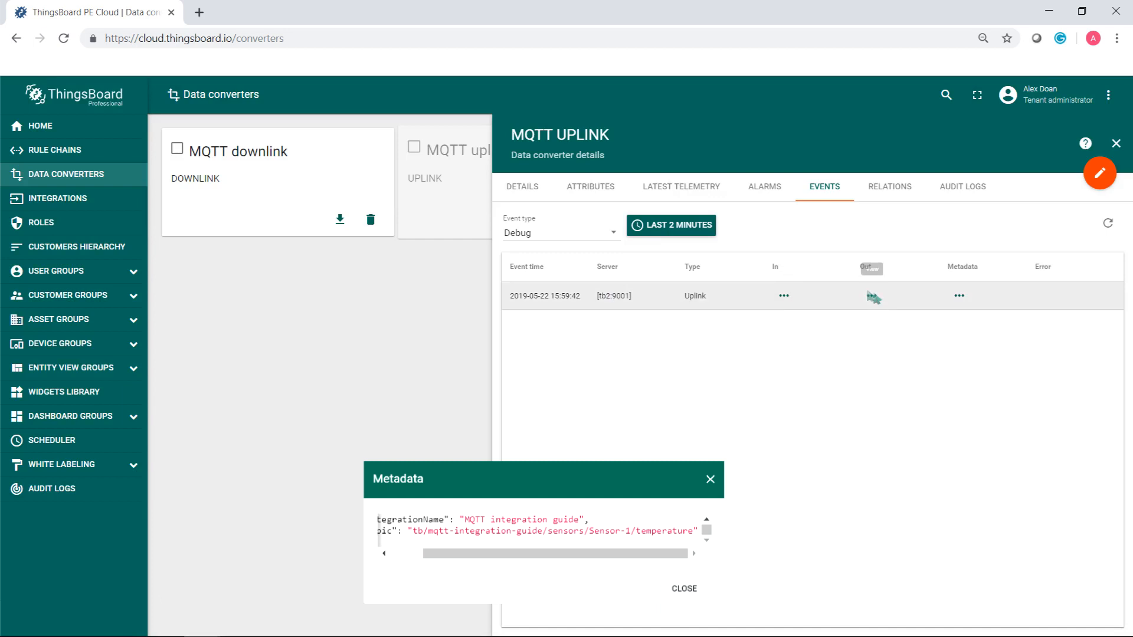
pyautogui.click(872, 295)
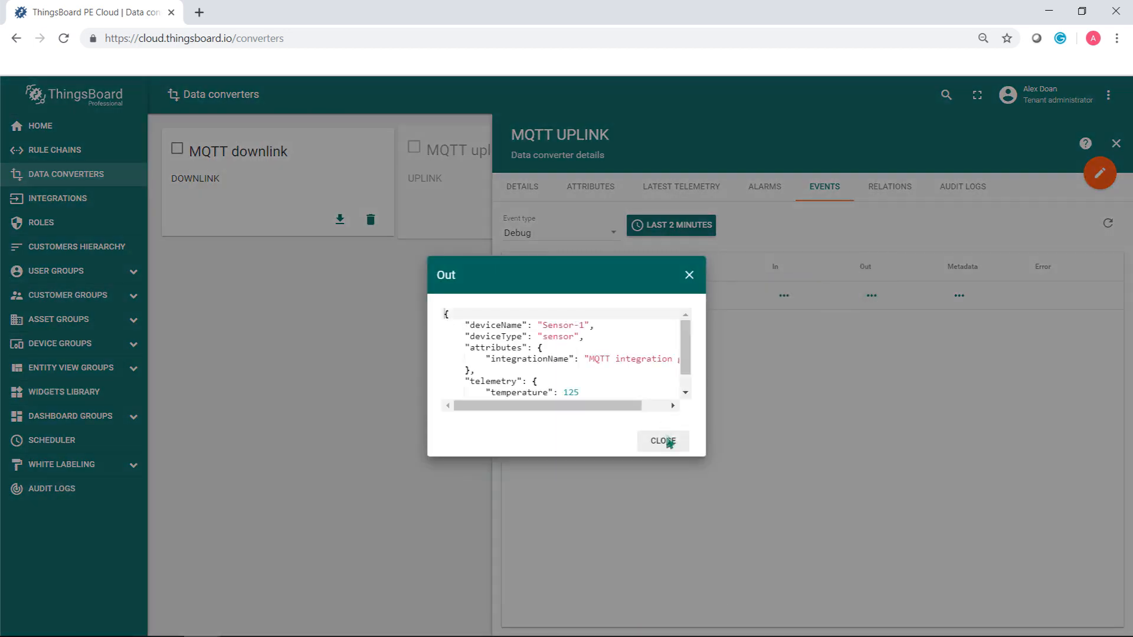
pyautogui.scroll(-1, 580, 363)
pyautogui.click(663, 441)
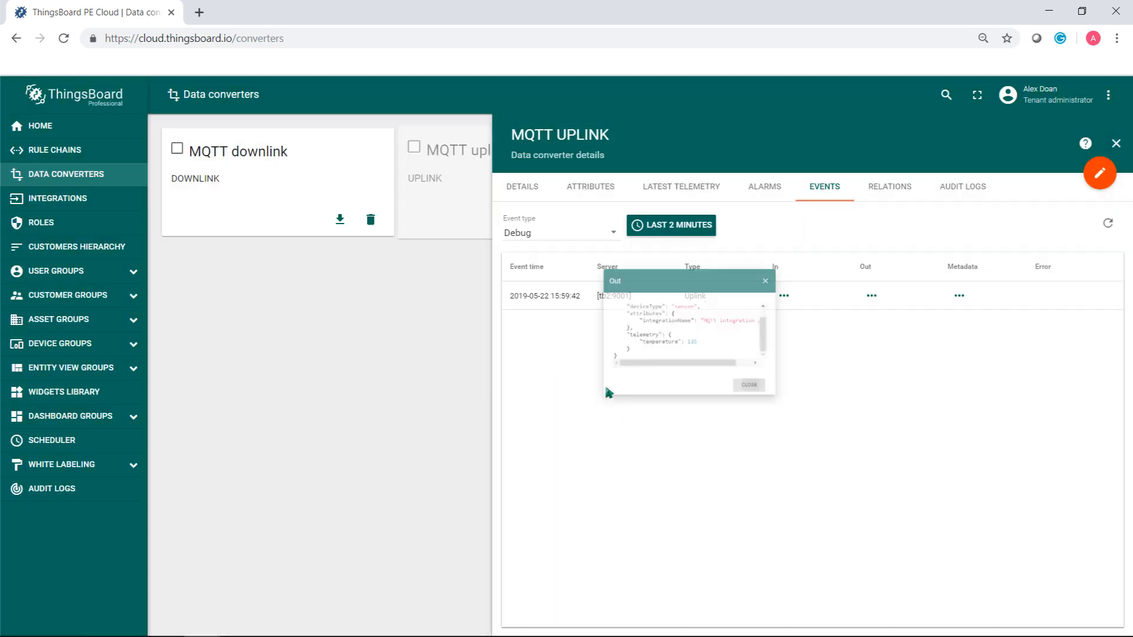